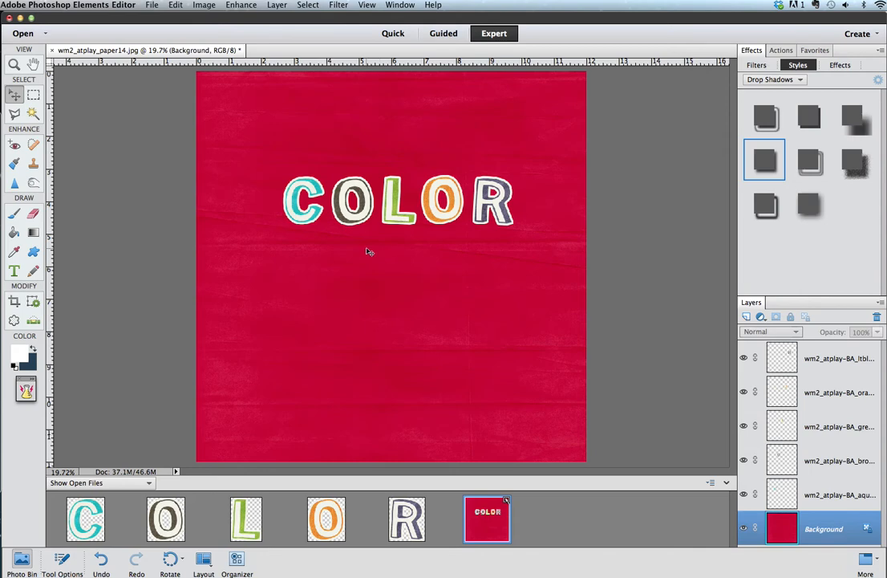
Step: Paste the copied drop shadow layer style onto the letter R's layer and review its style settings
click(481, 207)
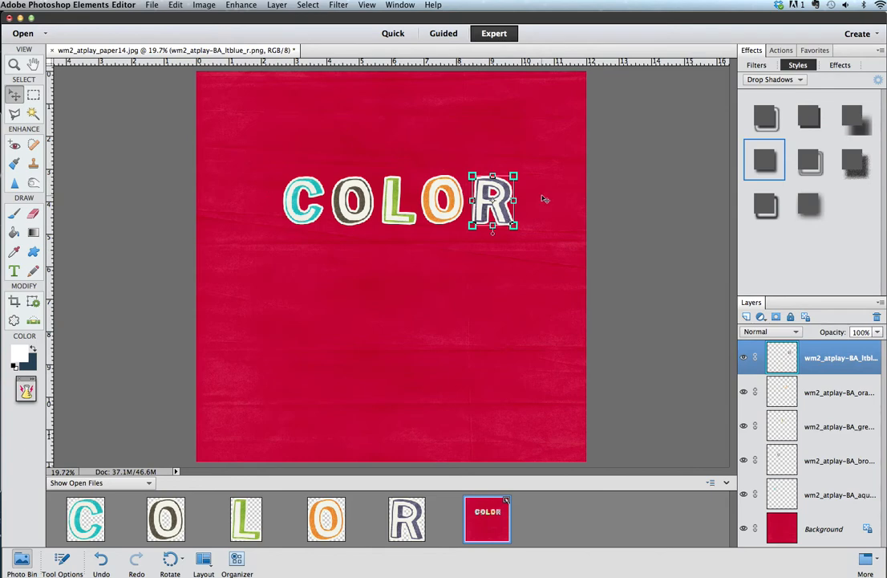
right_click(832, 358)
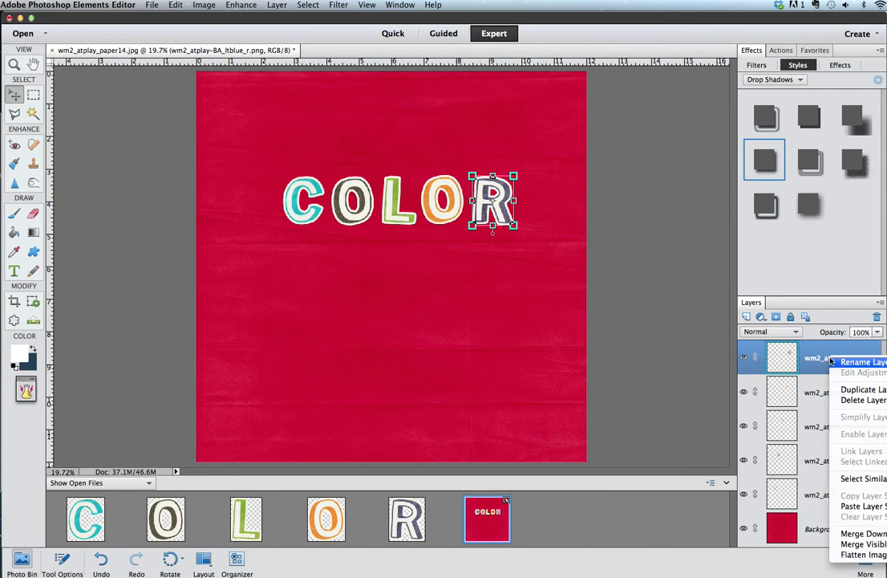
click(861, 507)
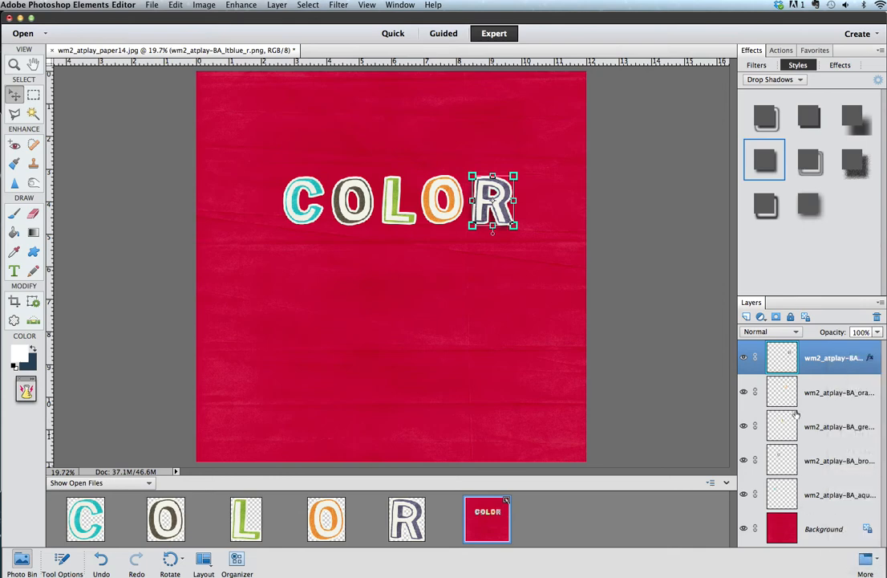
double_click(873, 361)
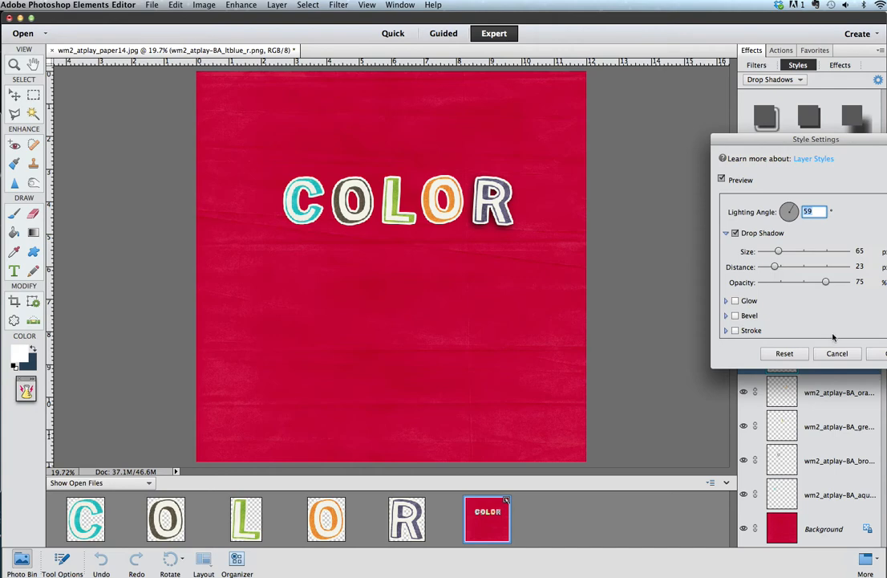
drag(696, 136, 637, 136)
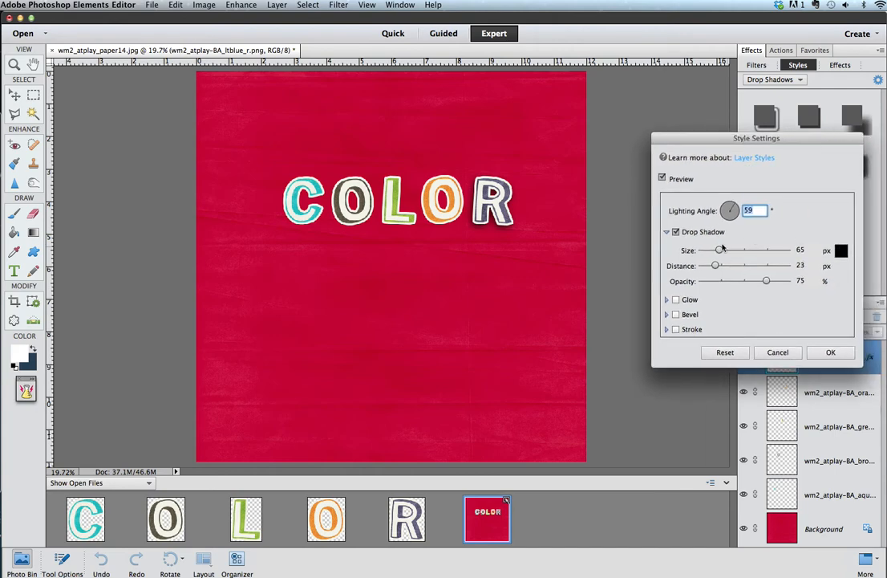
click(832, 353)
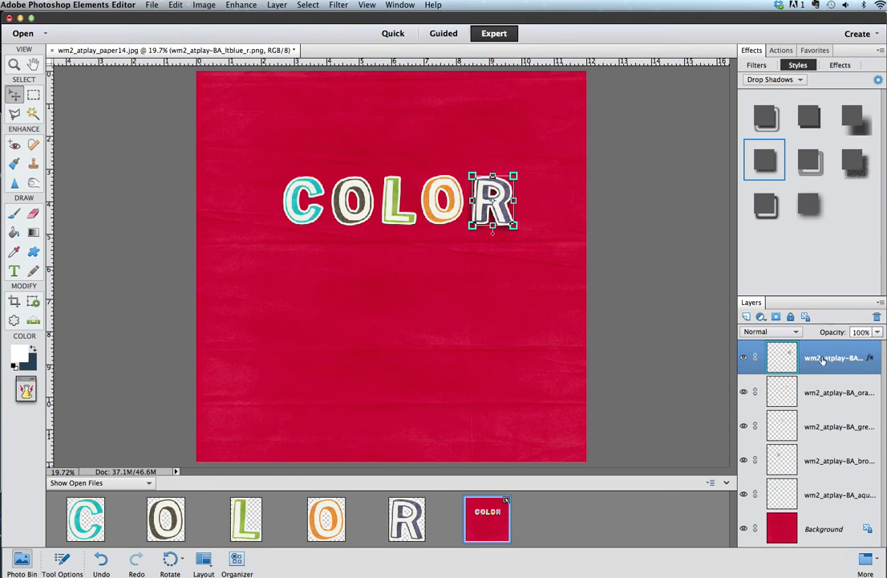
Step: Paste the same drop shadow layer style onto all five letter layers of the word COLOR
shift+click(807, 496)
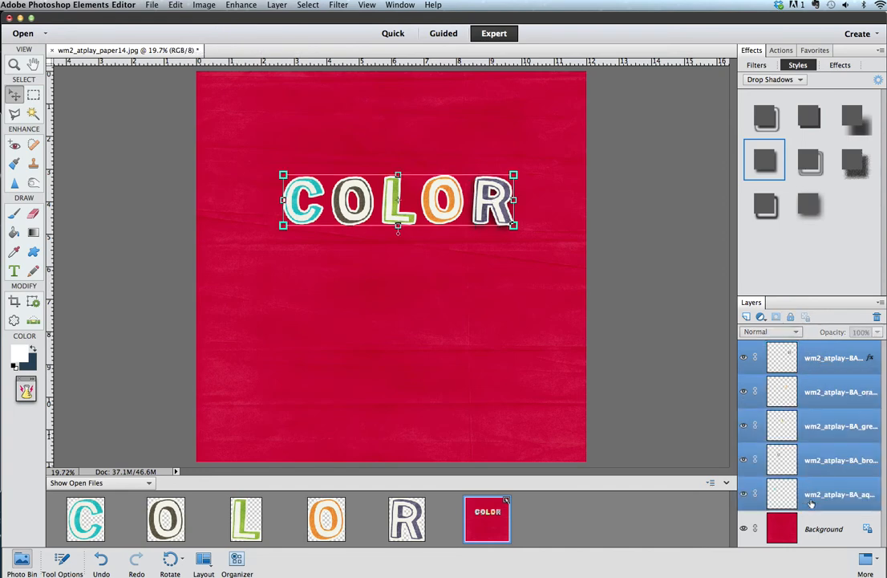
right_click(816, 366)
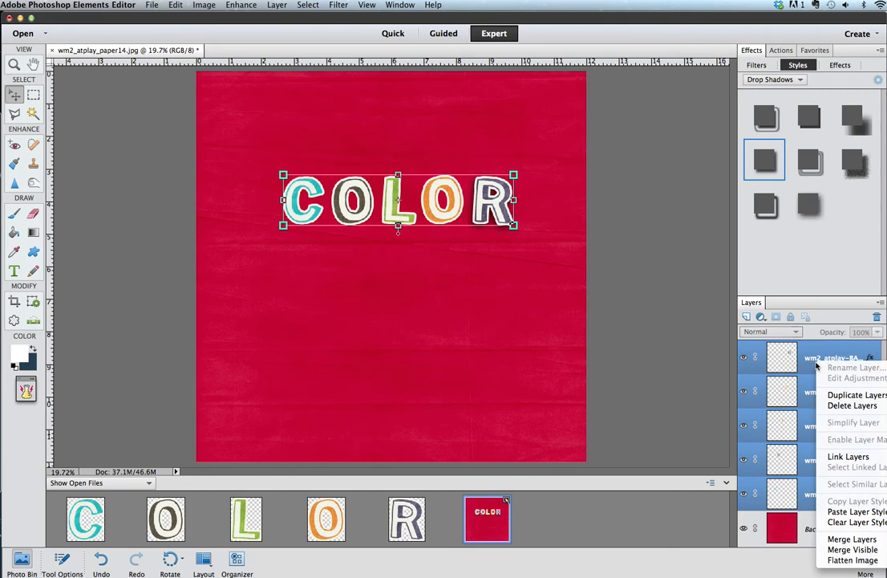
click(835, 511)
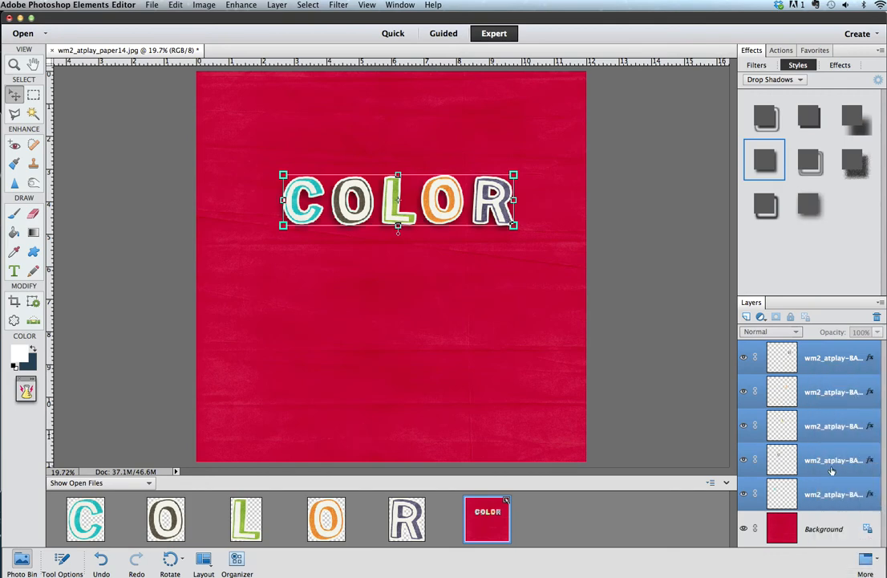
click(562, 235)
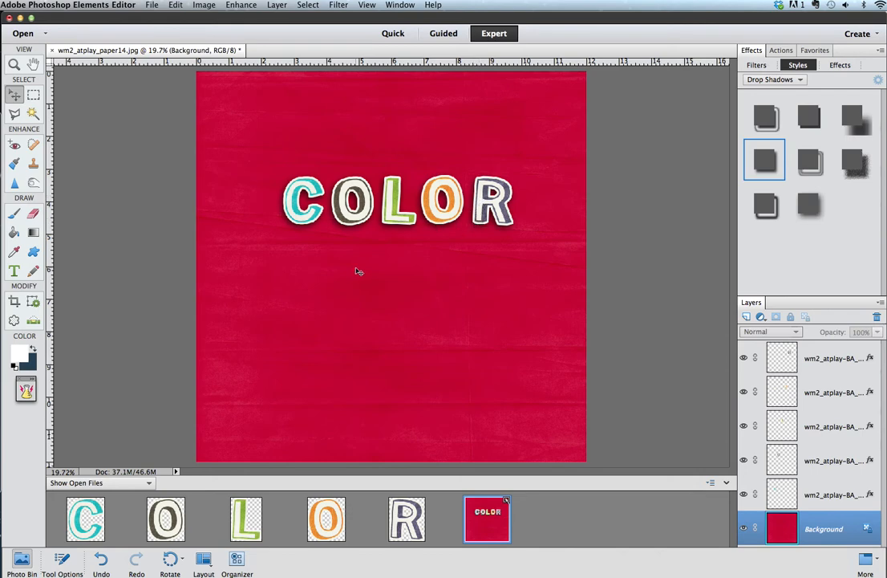
Step: Move the letters of COLOR closer together so that each one slightly overlaps its neighbor
click(436, 218)
drag(435, 222, 446, 218)
click(367, 218)
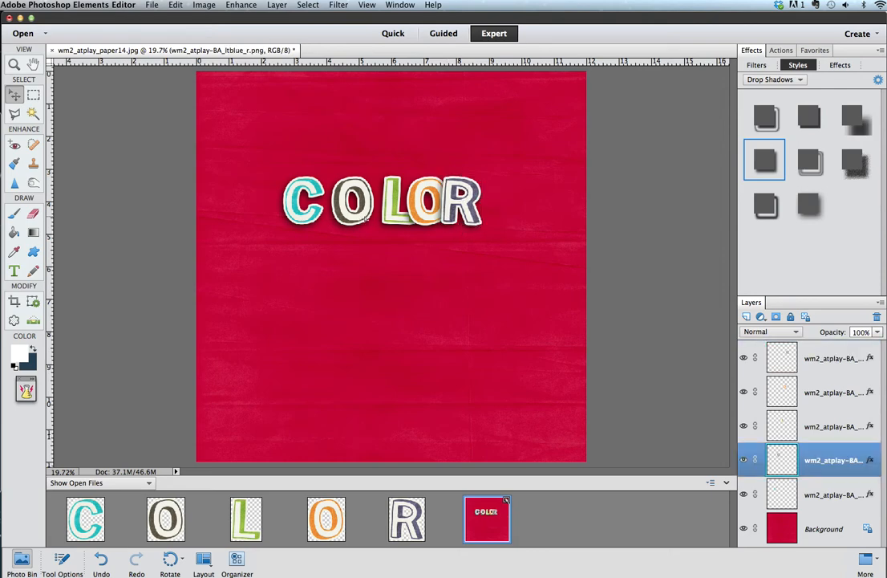
drag(366, 218, 381, 218)
click(316, 219)
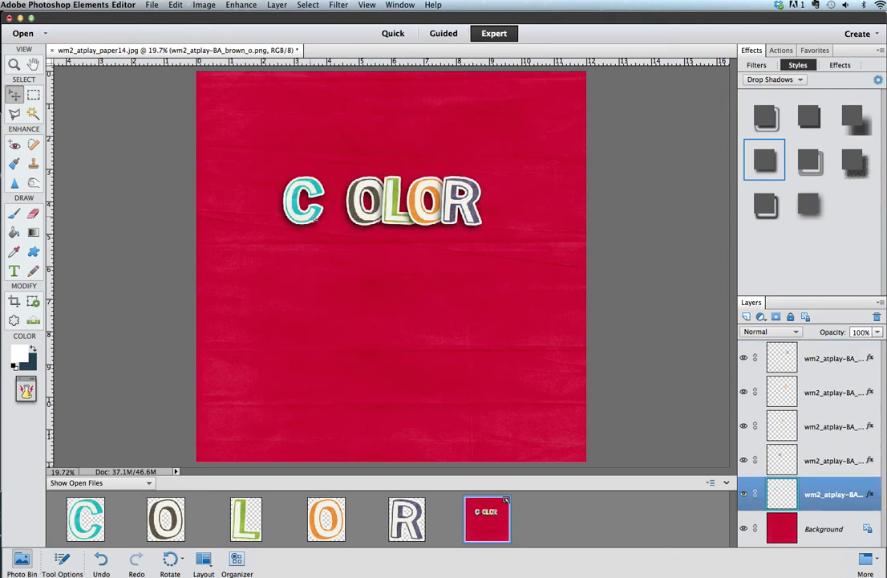
drag(316, 217, 348, 218)
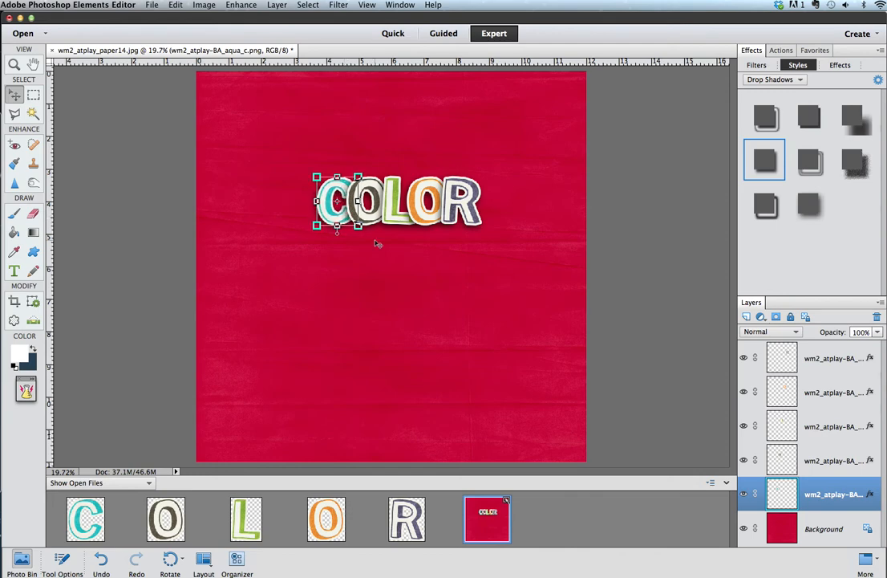
click(451, 232)
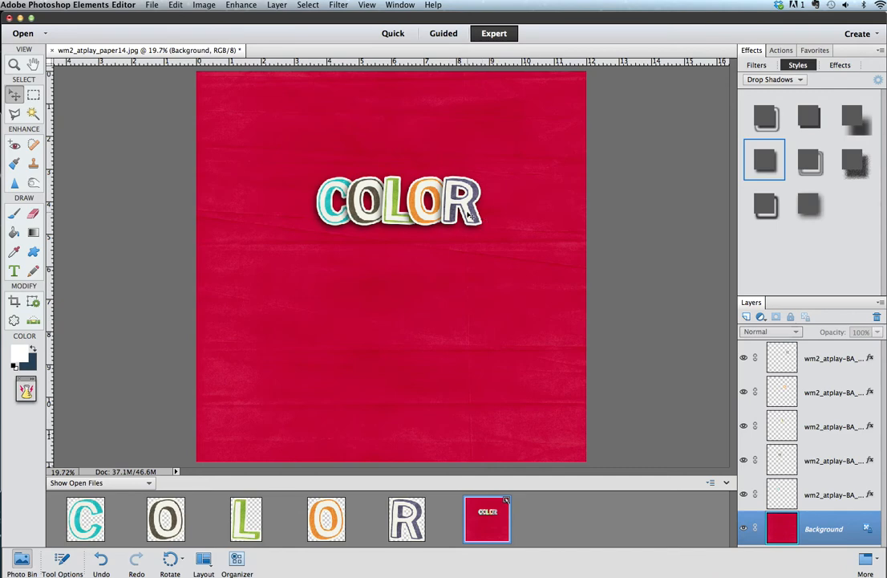
Step: Link all five letter layers and duplicate them as a set within wm2_atplay_paper14.jpg
click(814, 497)
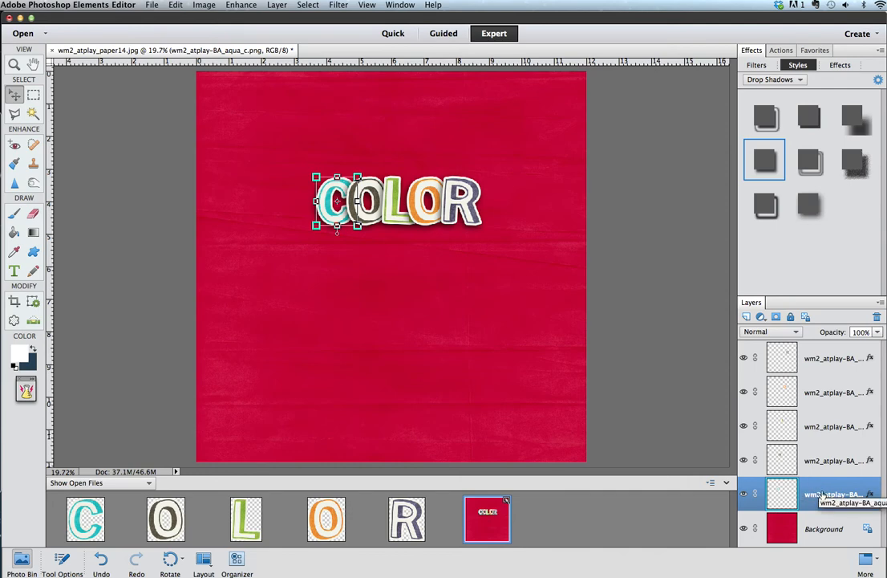
shift+click(824, 356)
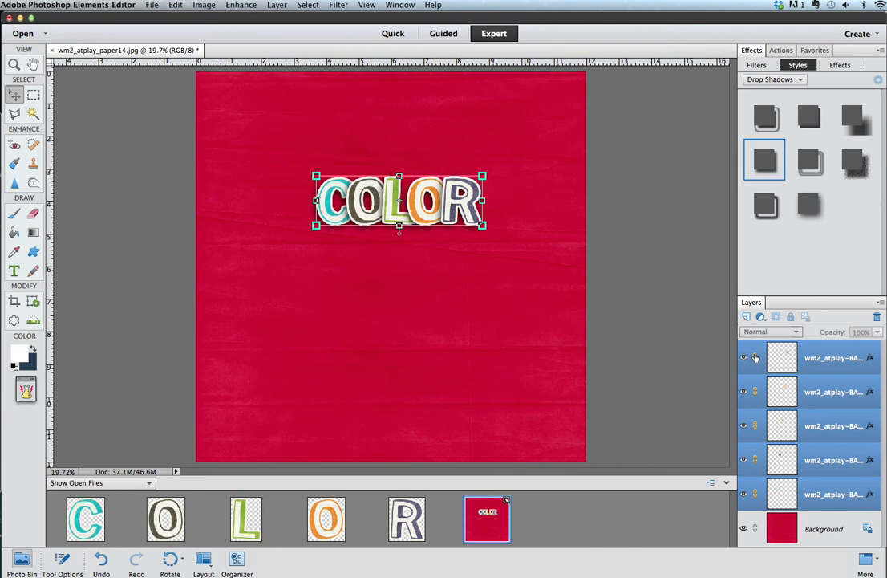
click(277, 6)
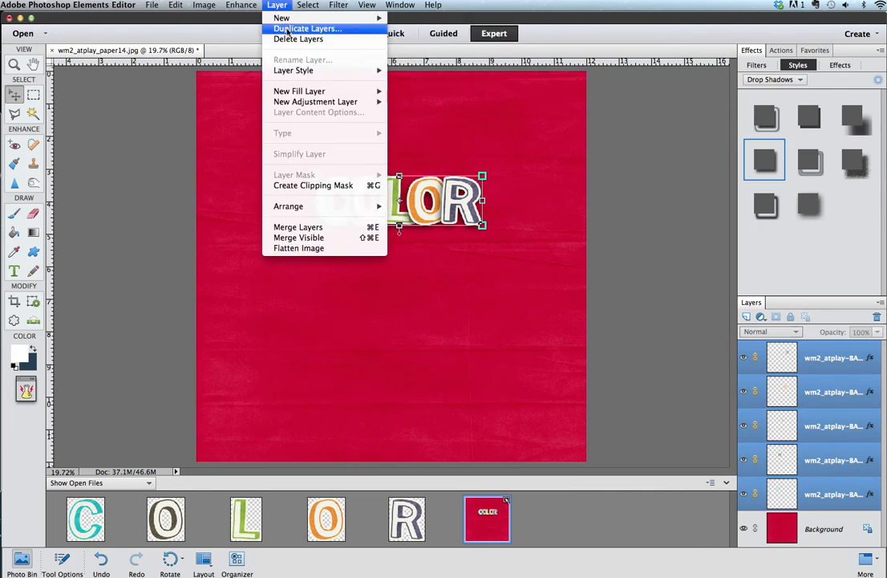
click(287, 29)
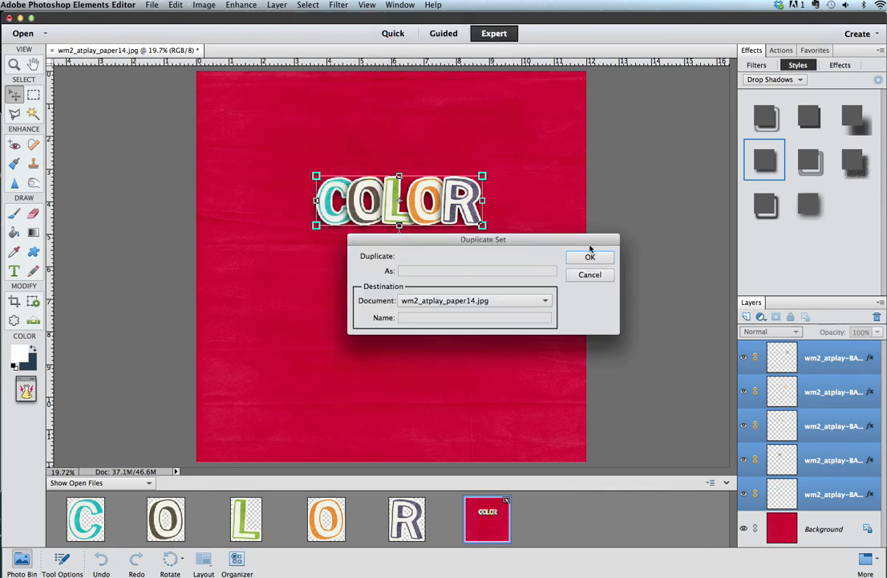
click(591, 257)
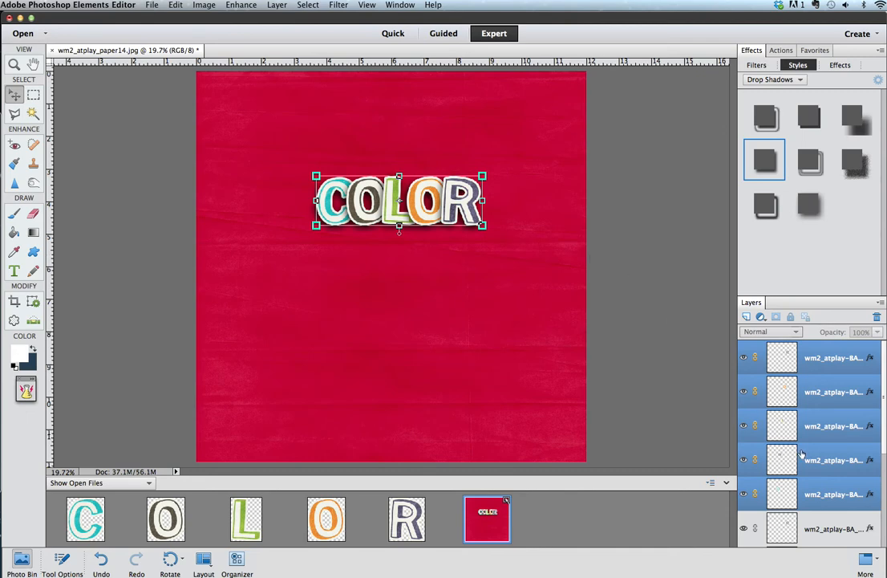
Step: Hide the five original letter layers beneath their duplicates
click(817, 377)
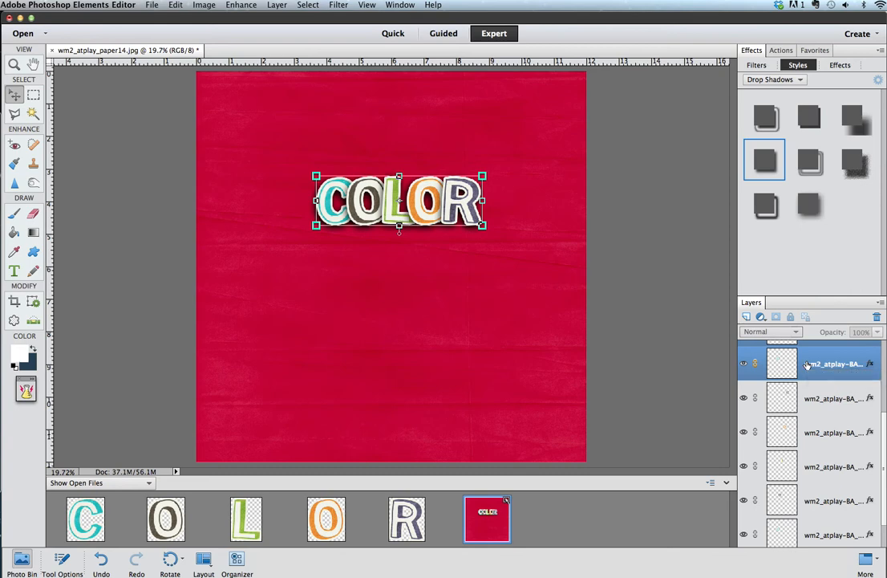
scroll(808, 365, down, 1)
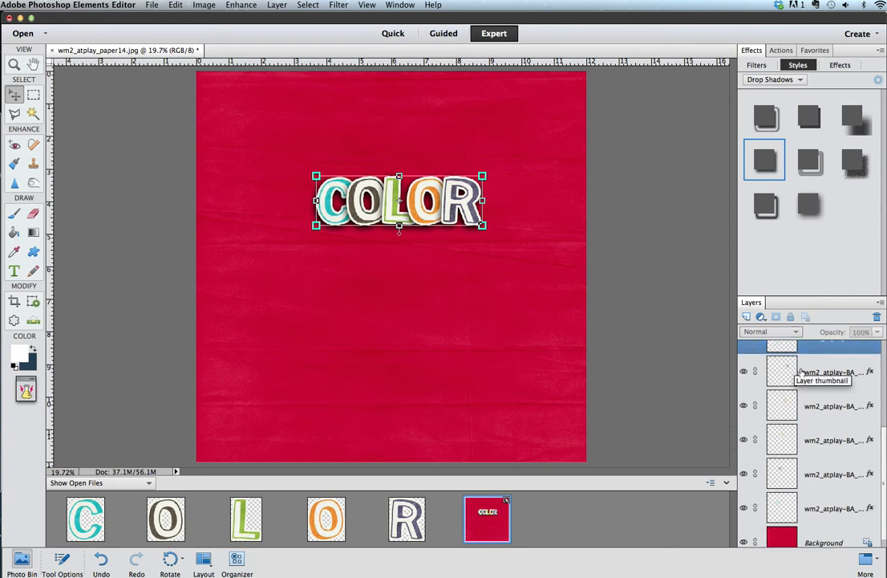
click(801, 373)
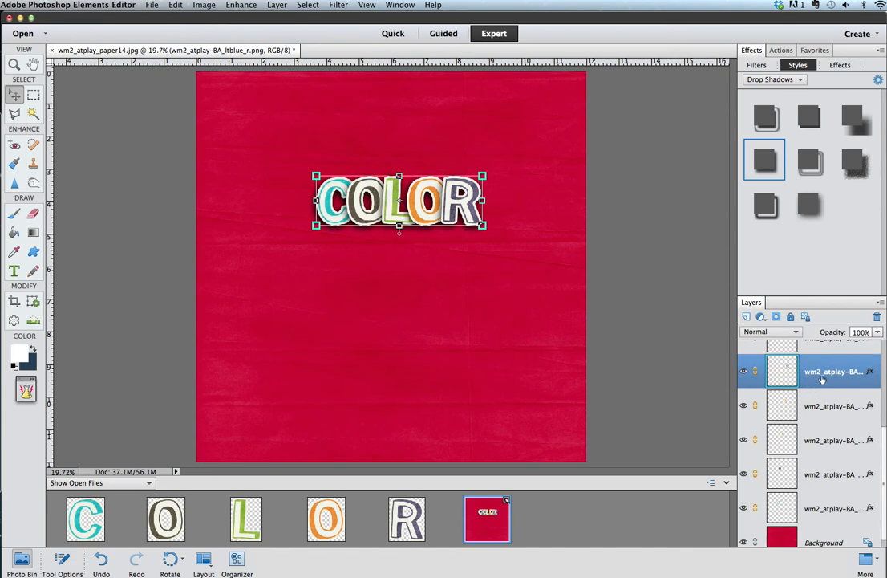
click(743, 373)
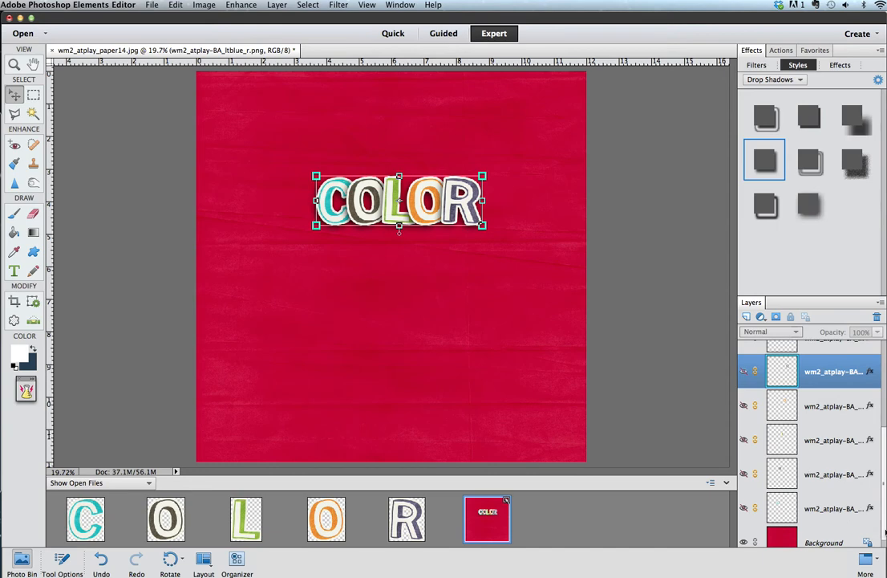
Step: Set the drop shadow on the duplicated letter R layer to size 7 px and distance 5 px
click(794, 472)
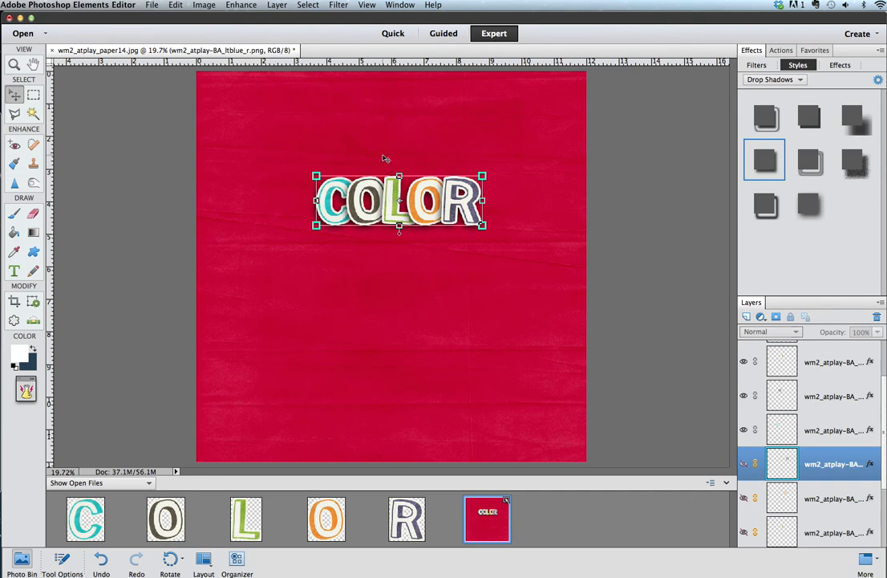
click(838, 430)
scroll(838, 431, up, 2)
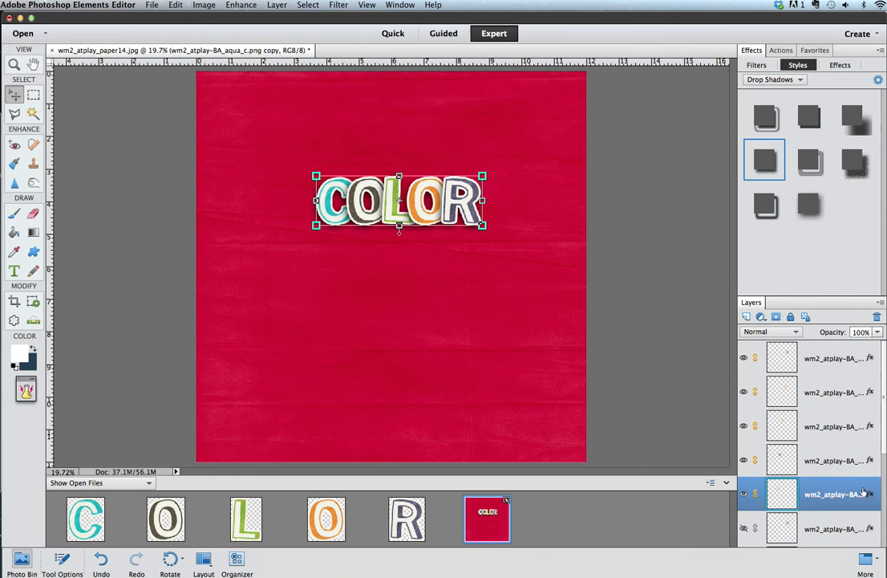
double_click(871, 359)
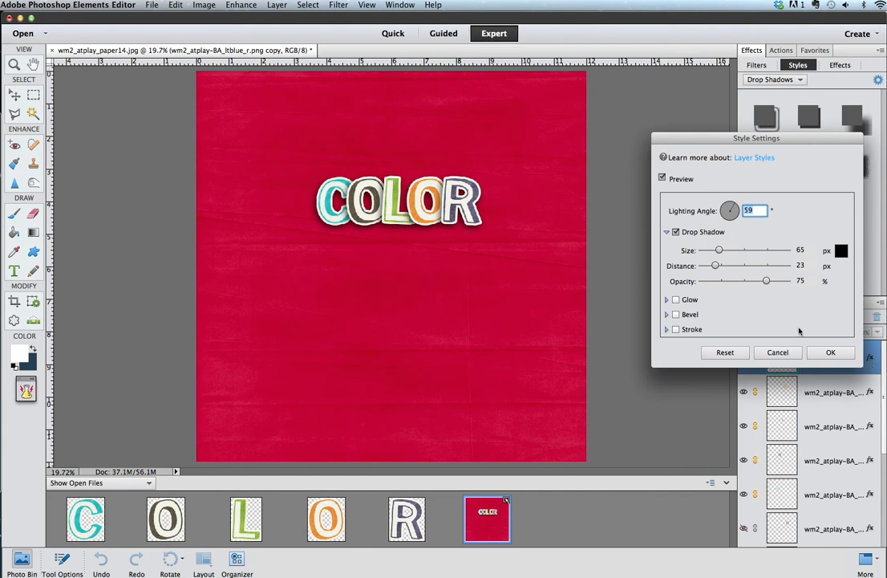
mouse_move(714, 266)
mouse_down()
mouse_move(706, 268)
mouse_move(706, 251)
mouse_up()
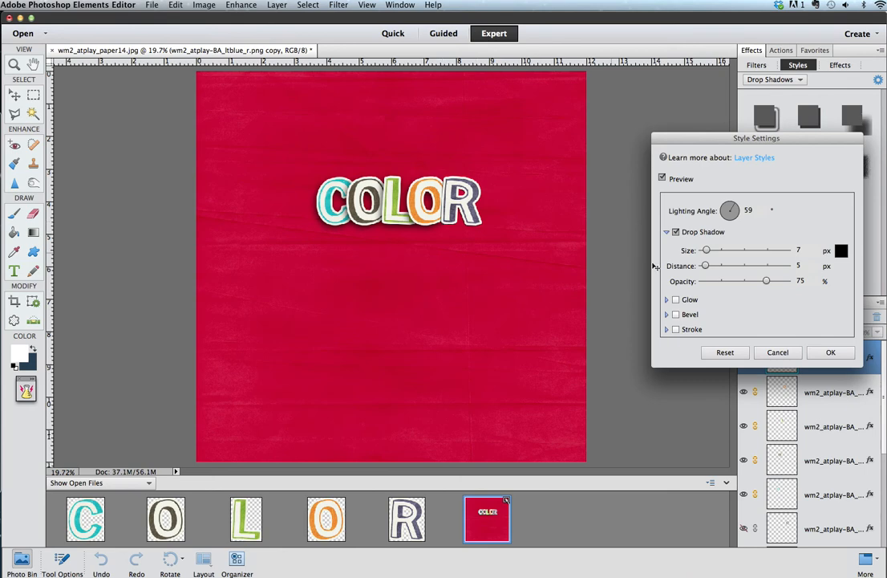
click(829, 350)
Step: Copy the duplicated R's layer style, paste it onto all five duplicated letter layers, and deselect the letters
right_click(822, 357)
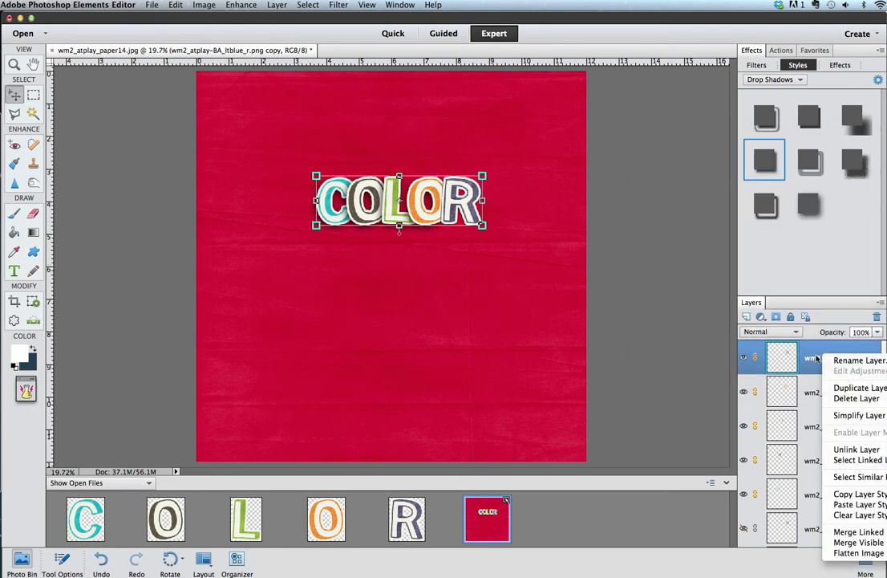
right_click(769, 353)
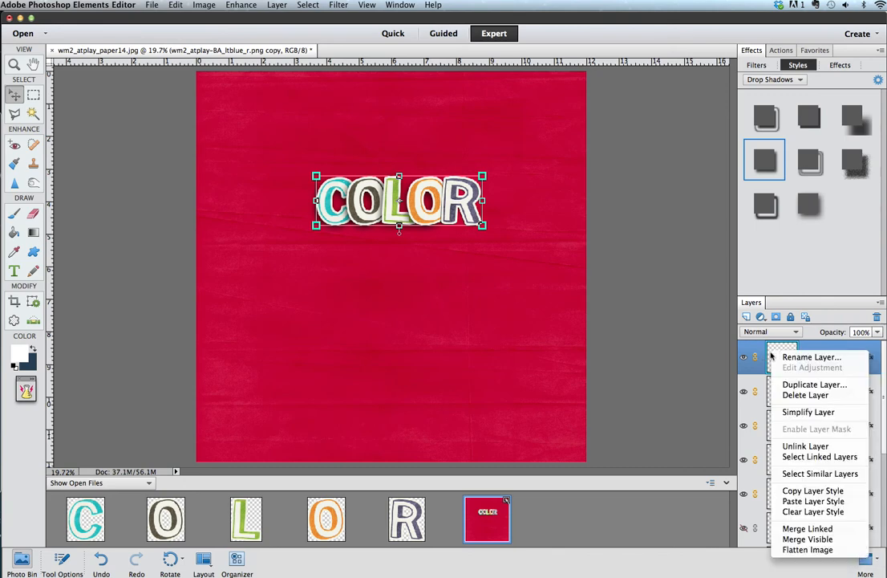
click(799, 491)
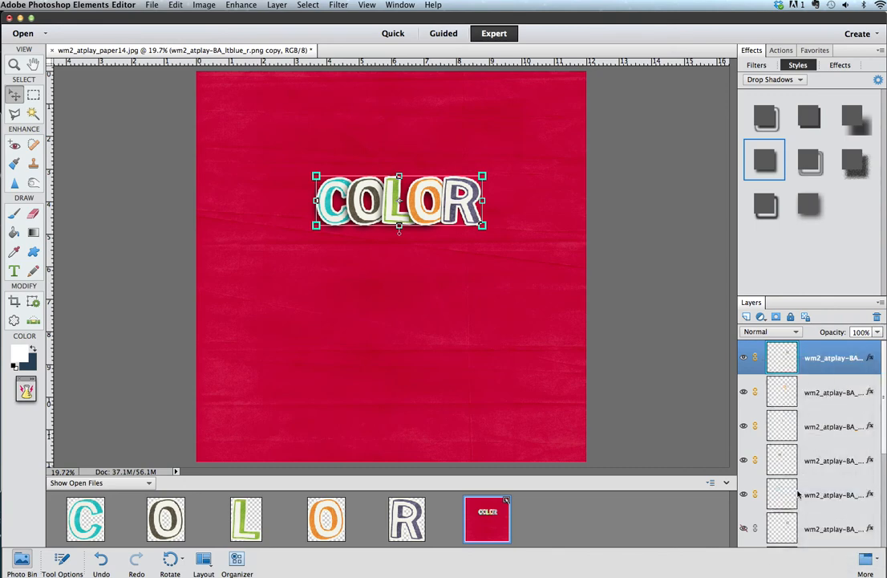
shift+click(794, 495)
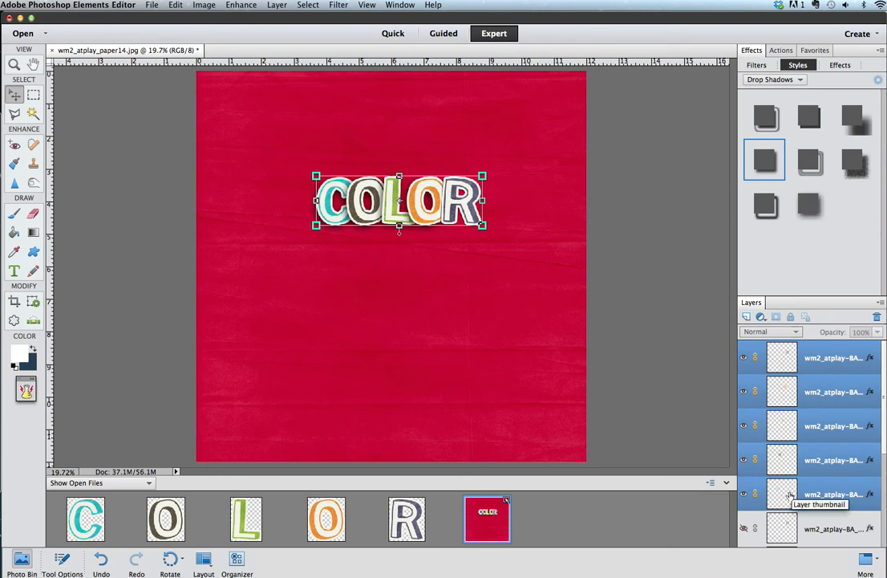
right_click(787, 494)
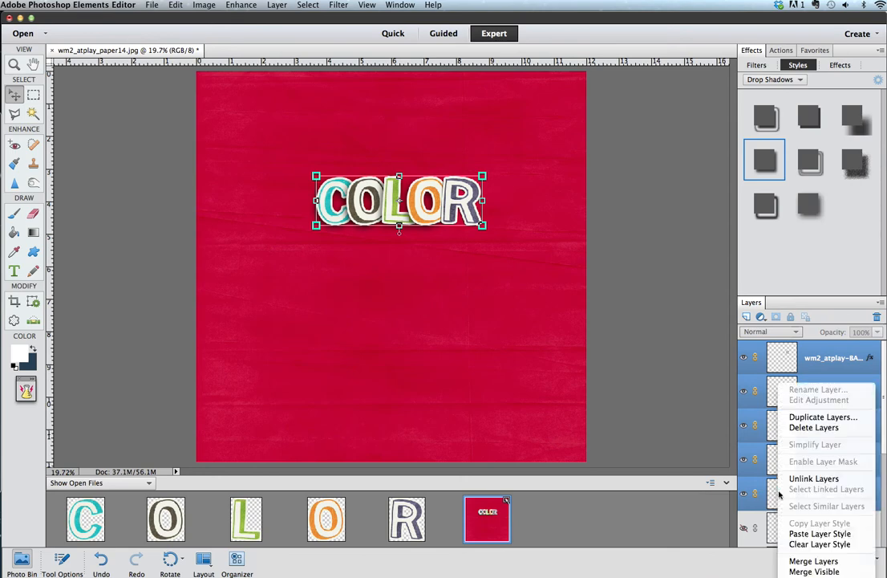
click(790, 534)
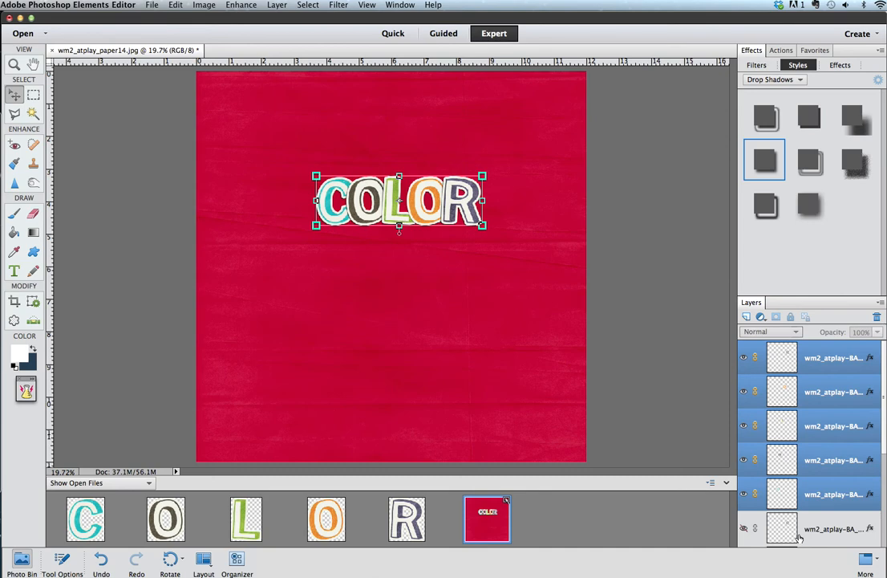
click(426, 289)
click(353, 210)
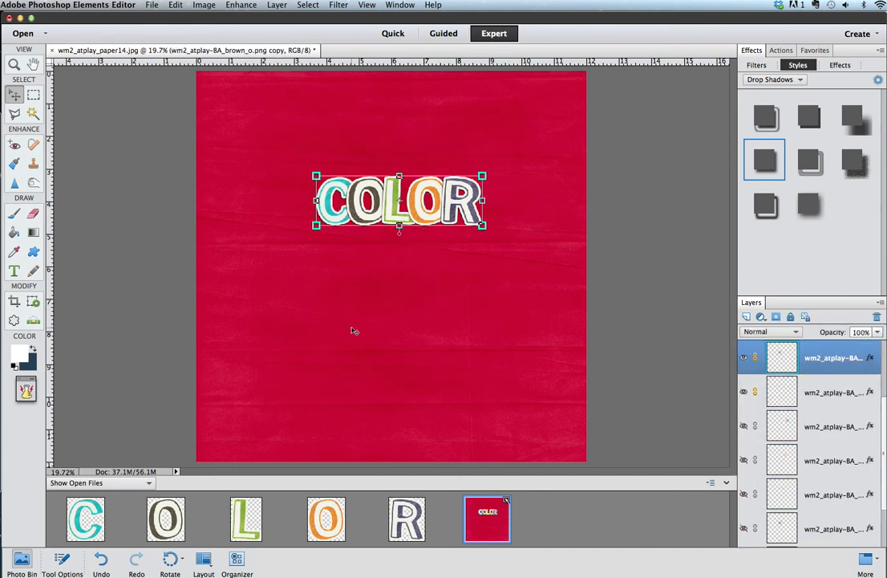
click(365, 247)
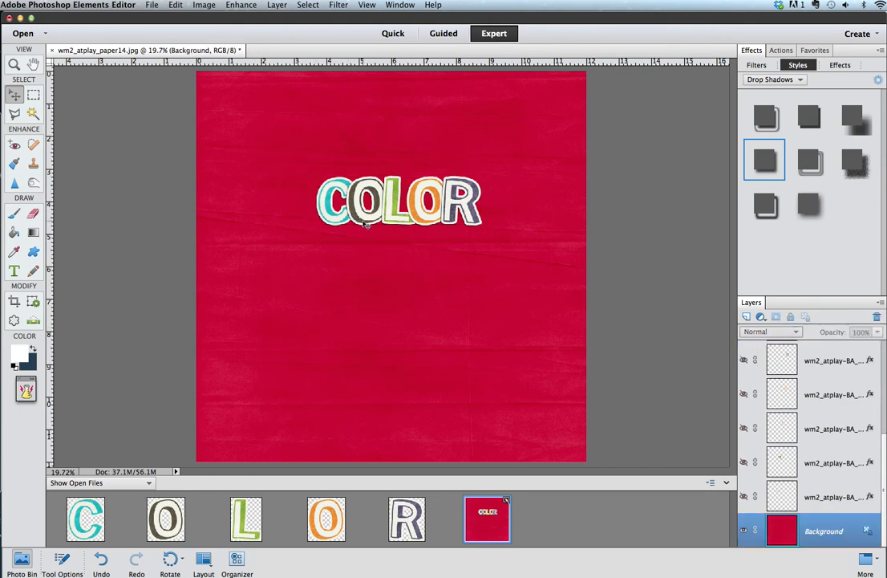
Step: Set the drop shadow size on the duplicated brown O layer to 10 px
click(353, 219)
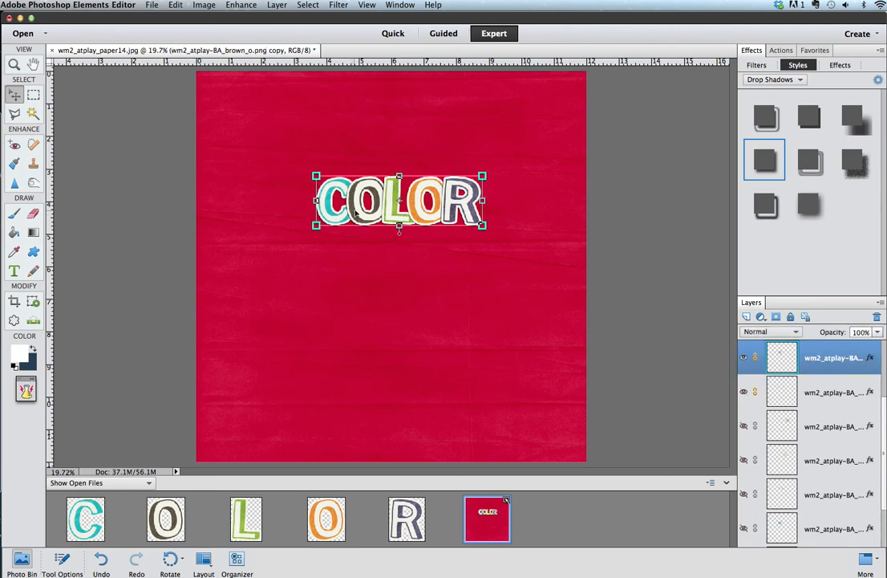
double_click(866, 357)
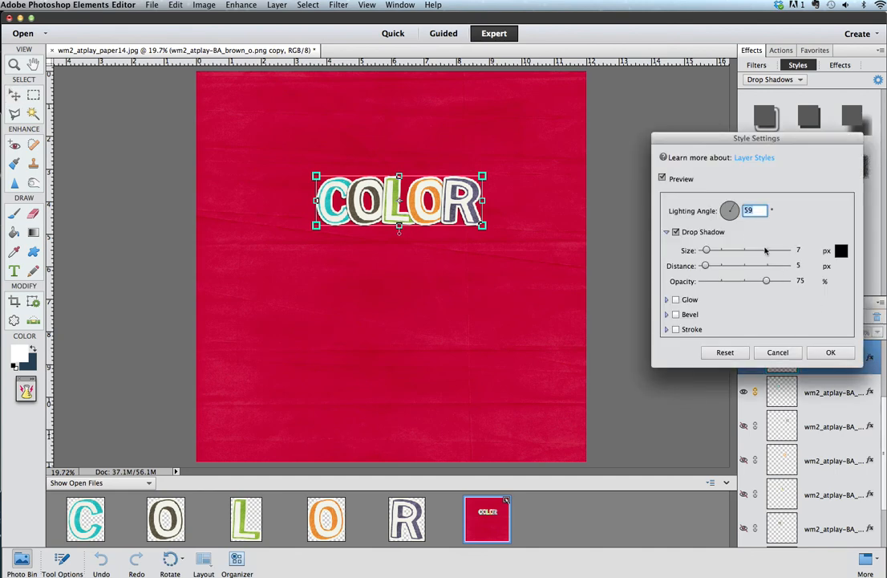
drag(710, 254, 709, 253)
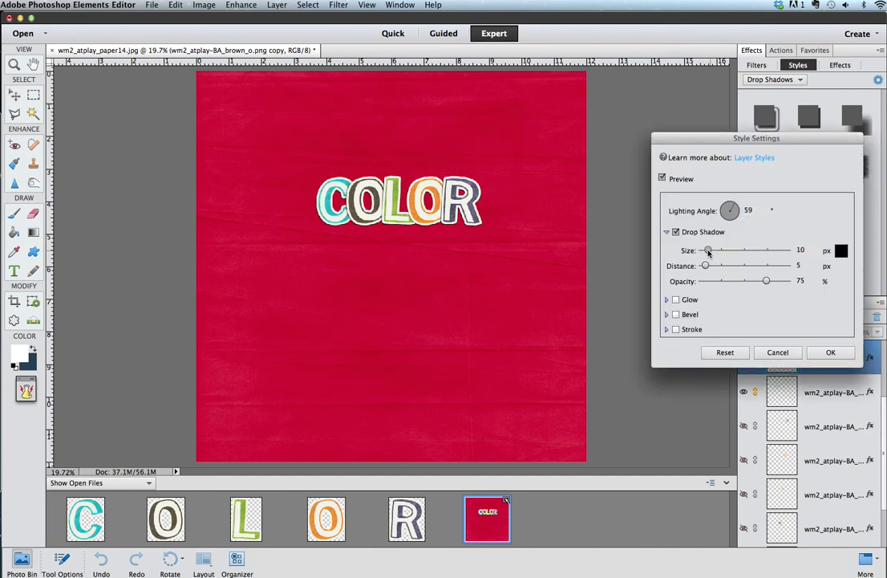
click(830, 352)
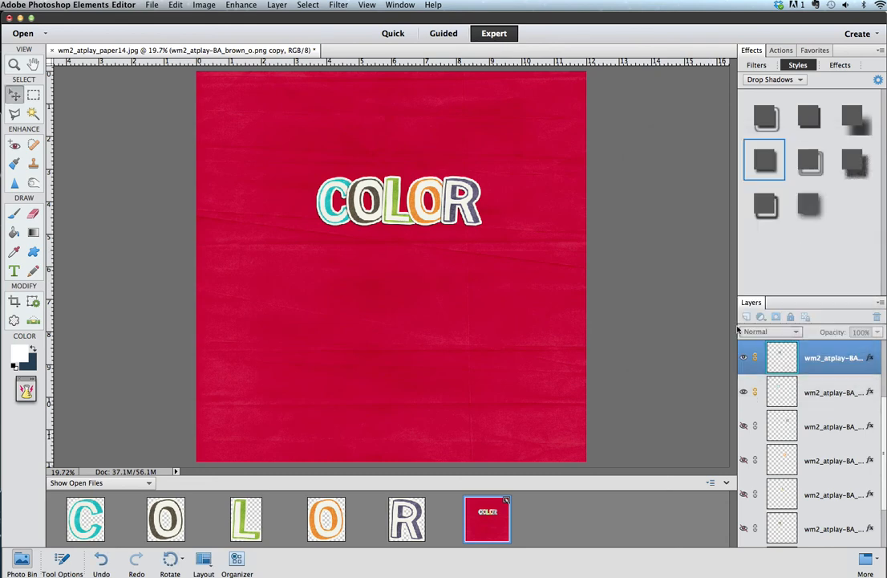
Step: Set the drop shadow on the duplicated letter R layer to size 10 px and distance 0 px
click(475, 216)
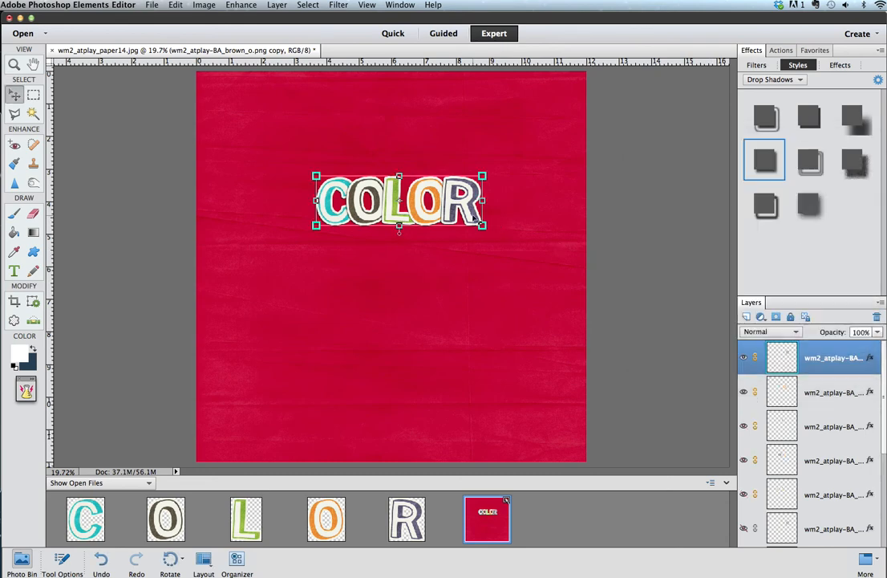
double_click(869, 359)
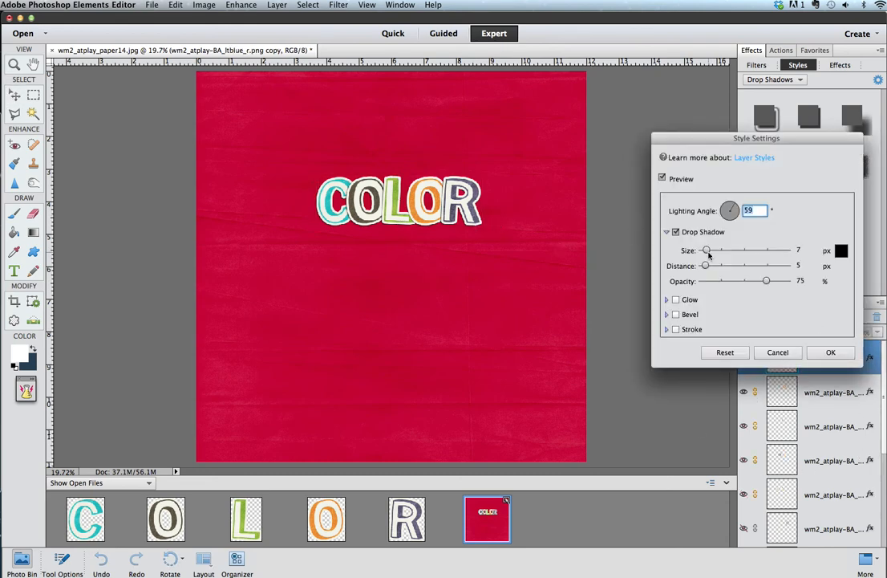
drag(709, 251, 703, 266)
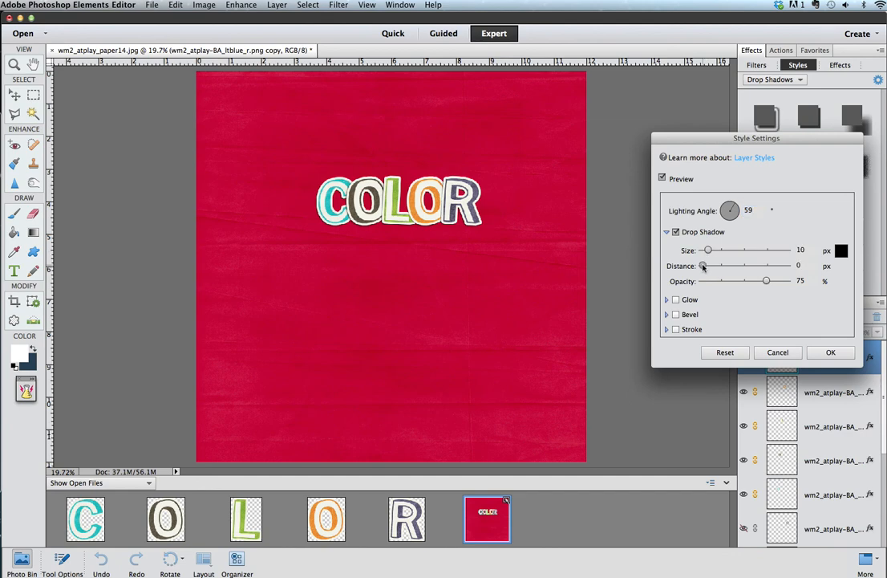
click(818, 354)
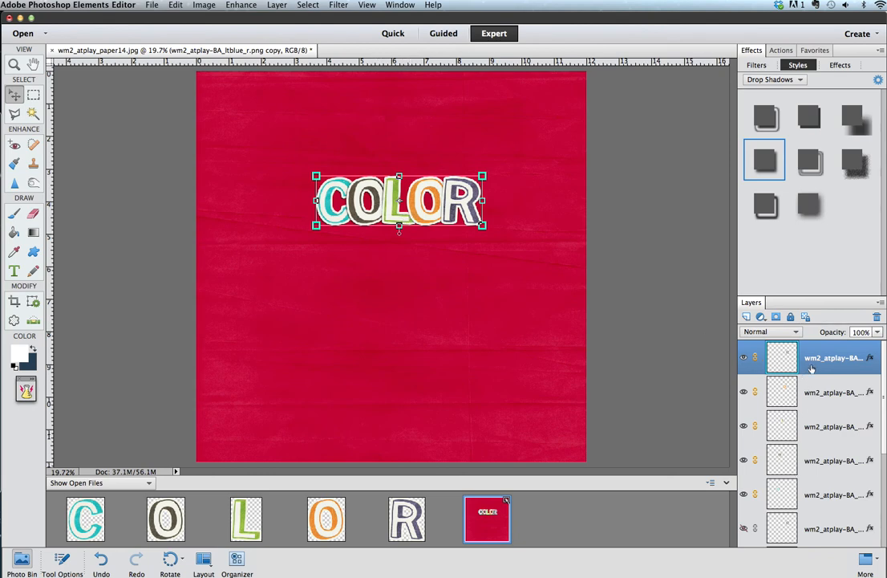
Step: Merge the five duplicated letter layers into one and paste the copied layer style onto the merged COLOR layer
shift+click(791, 491)
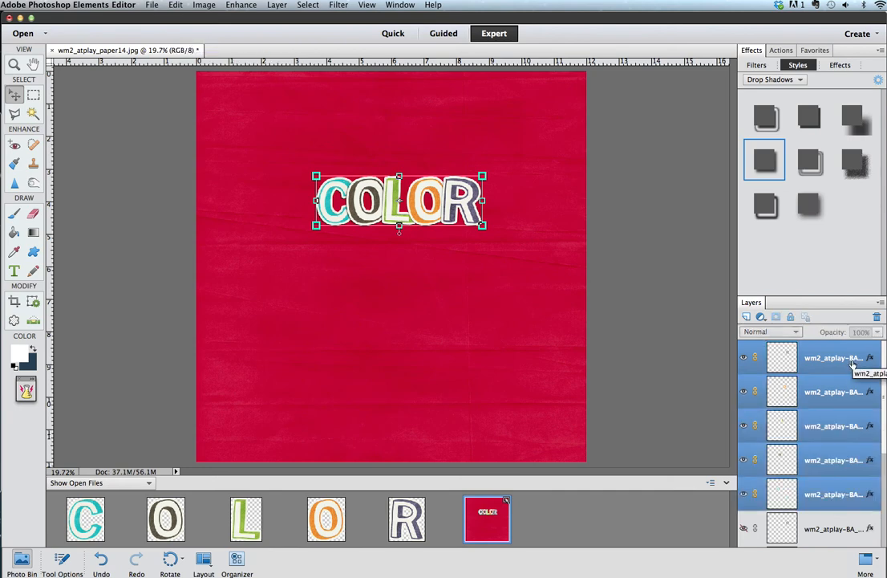
right_click(792, 361)
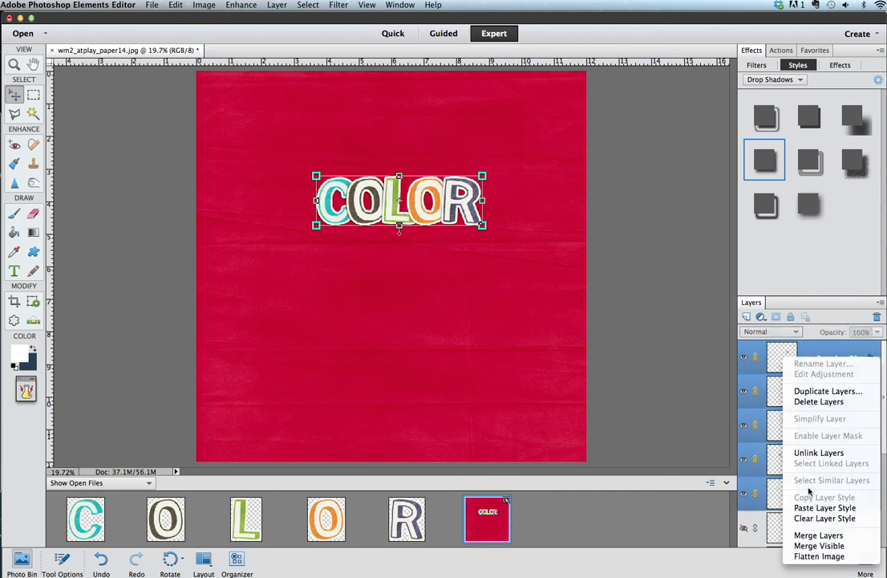
click(813, 535)
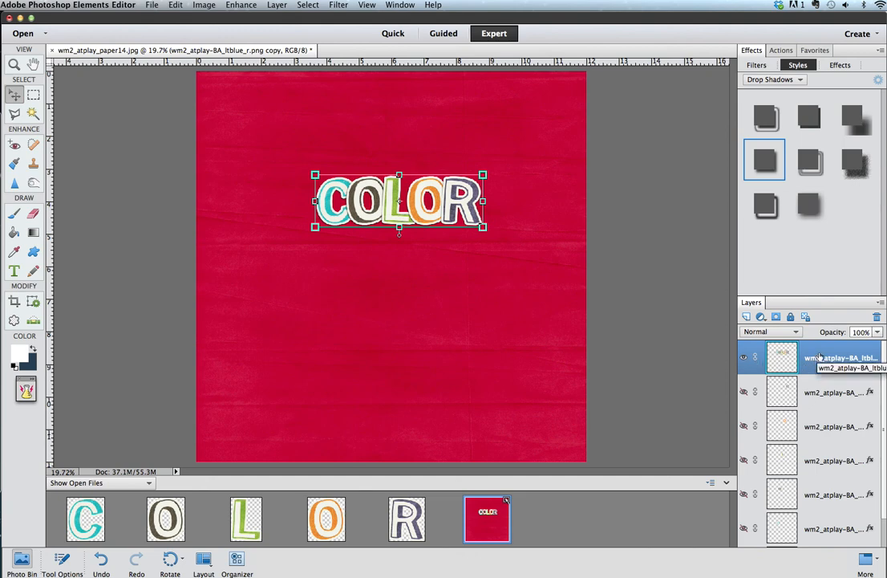
right_click(819, 357)
click(794, 498)
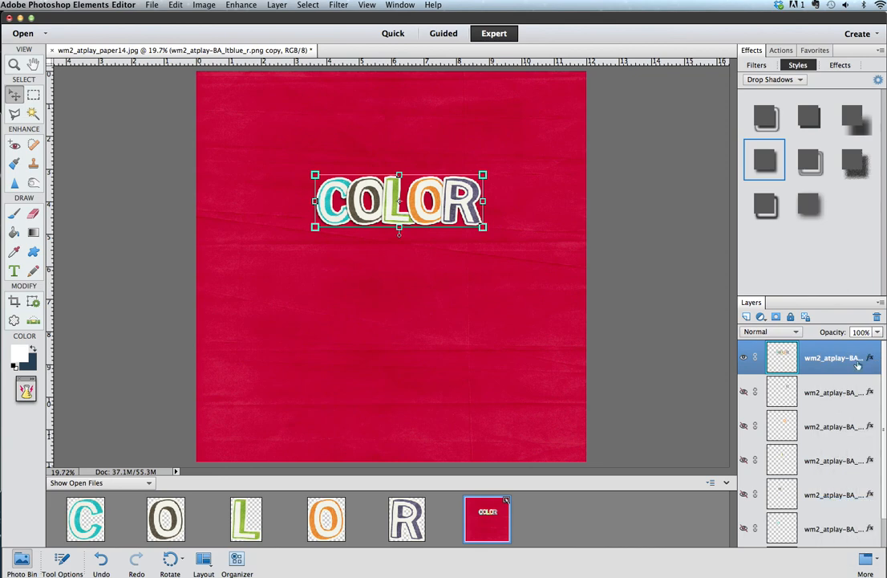
Step: Increase the merged COLOR layer's drop shadow to size 51 px and distance 18 px, fine-tune it further, and deselect the word
double_click(870, 359)
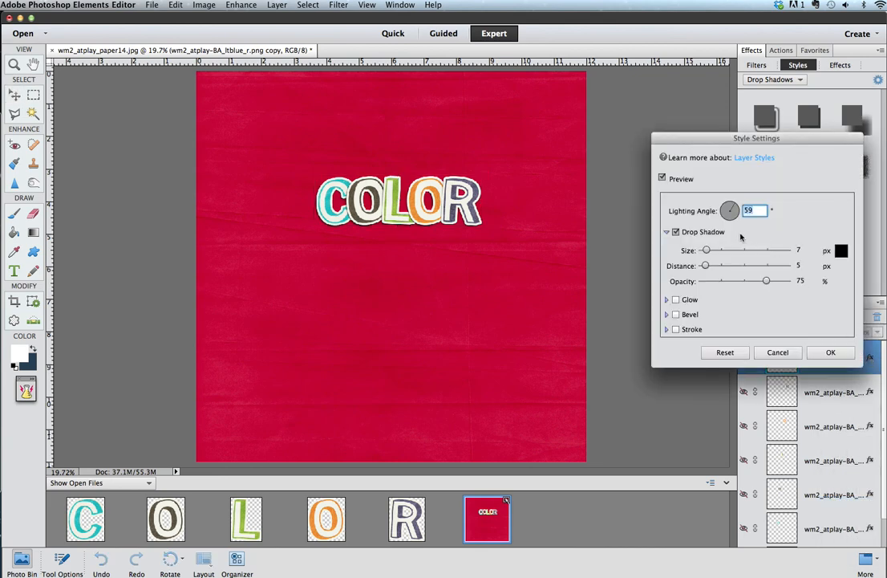
drag(719, 252, 713, 268)
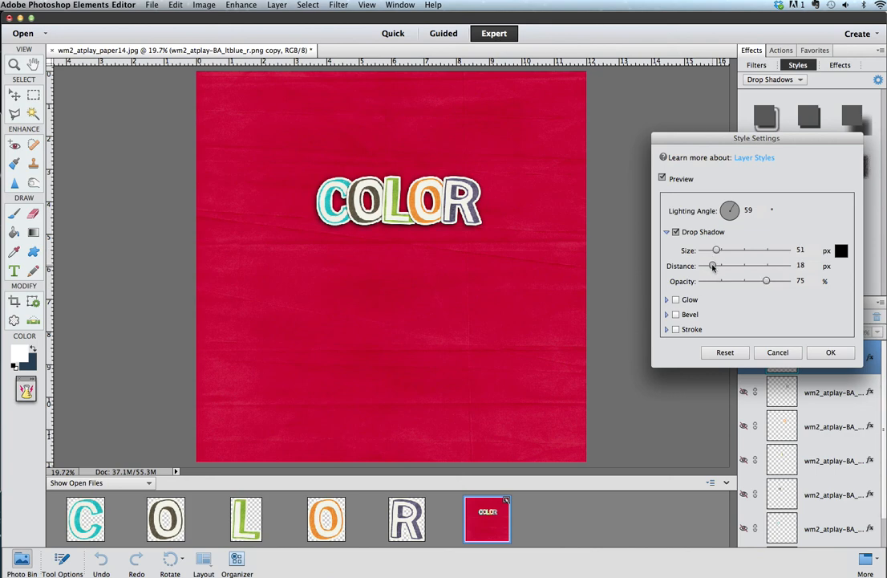
drag(713, 267, 721, 254)
click(831, 353)
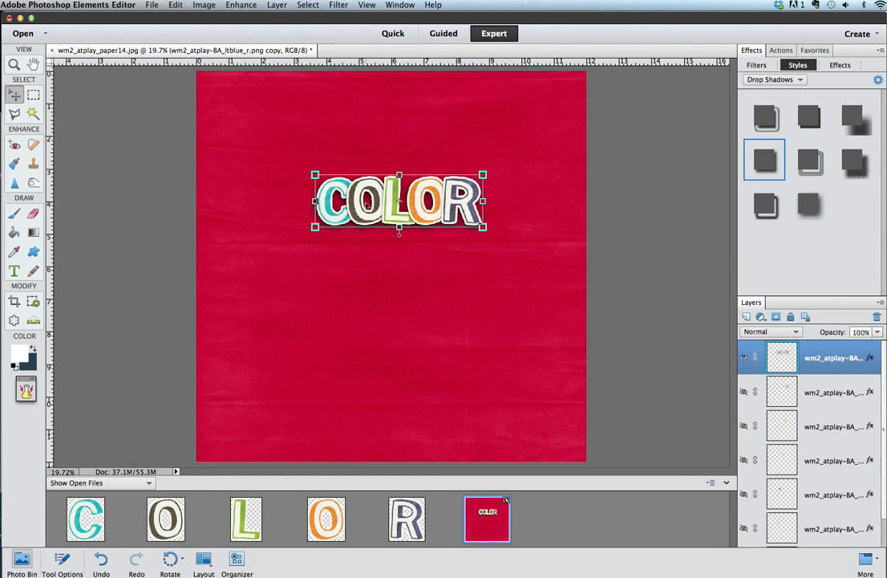
click(373, 273)
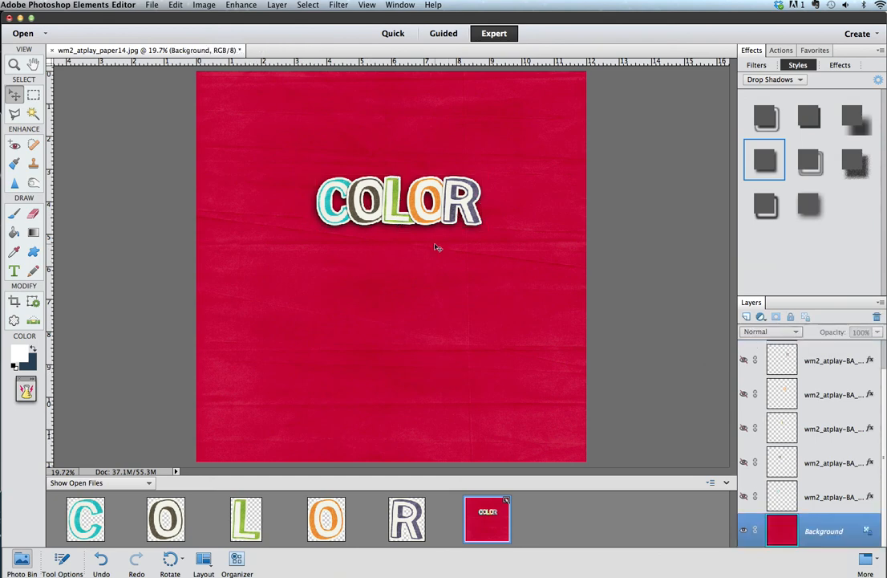